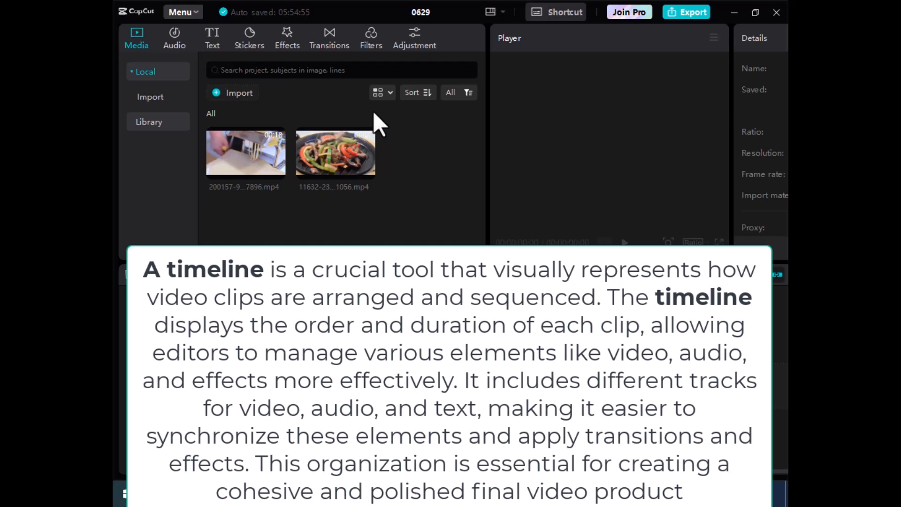
# Place the pasta clip 200157-912127896.mp4 on the main track, select it and play it back
pyautogui.moveTo(275, 168)
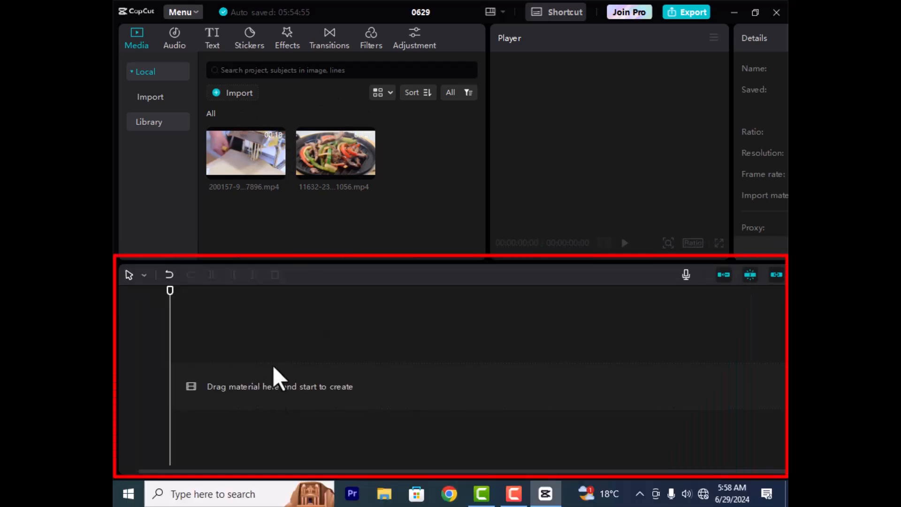
pyautogui.moveTo(227, 170); pyautogui.dragTo(212, 377)
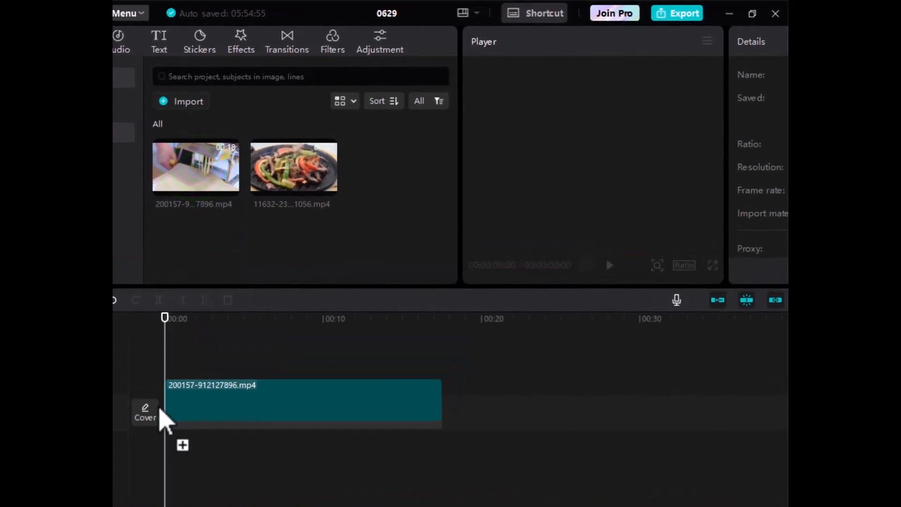
pyautogui.moveTo(160, 408); pyautogui.dragTo(164, 421)
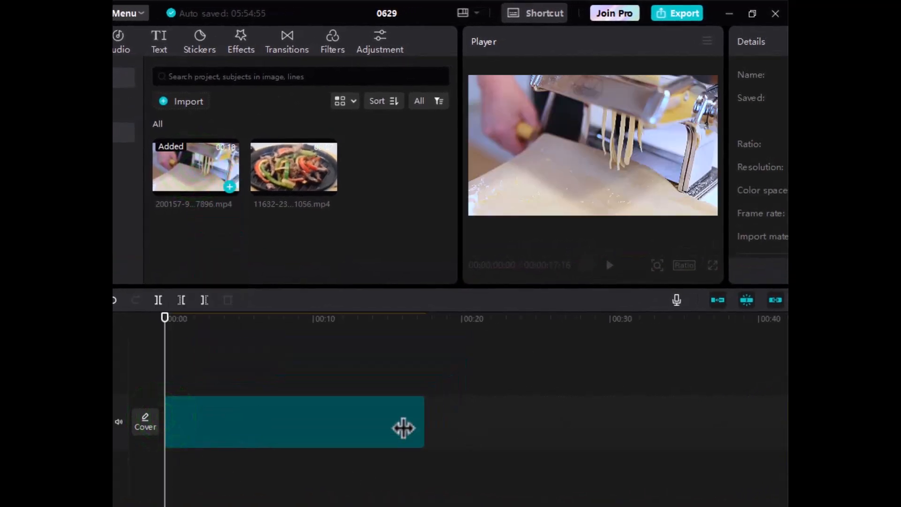
pyautogui.click(329, 415)
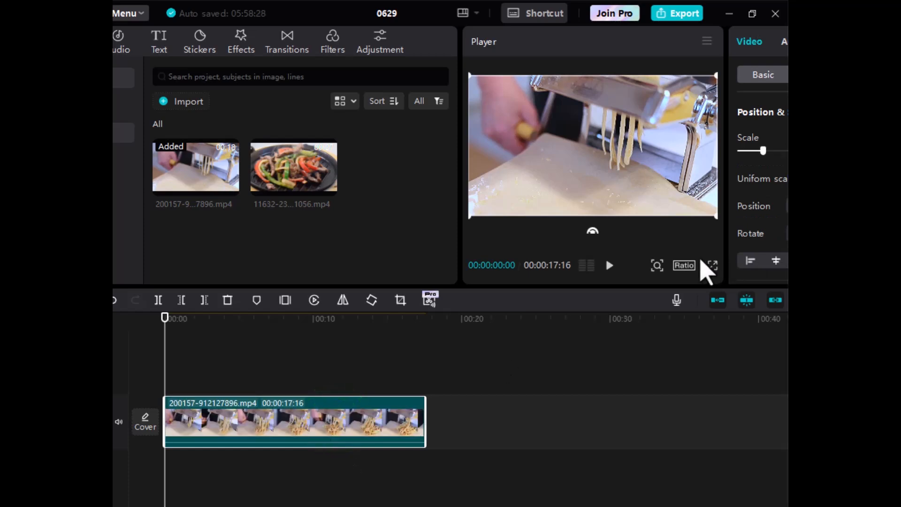
pyautogui.click(609, 264)
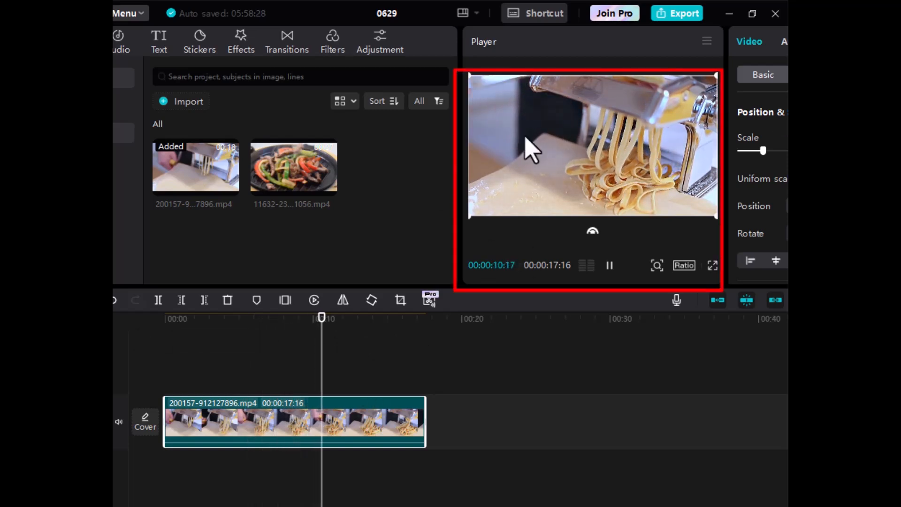
pyautogui.click(610, 266)
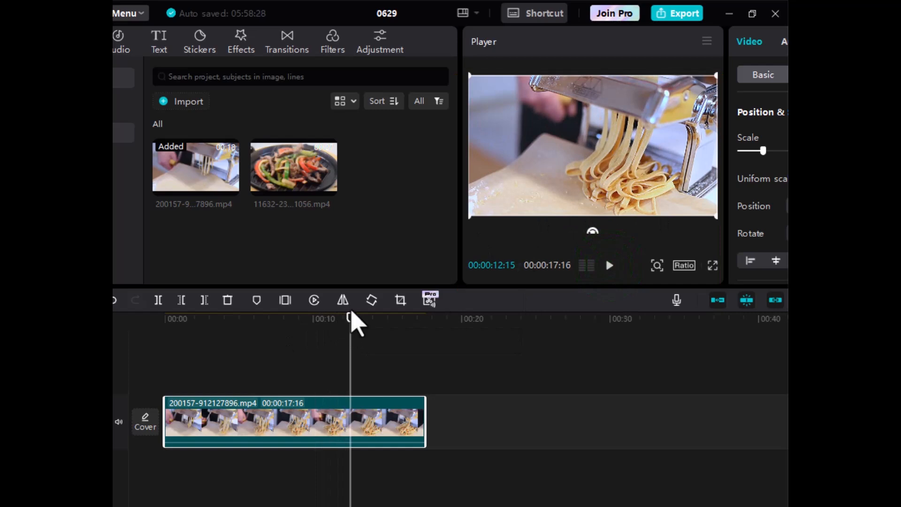
pyautogui.moveTo(349, 316); pyautogui.dragTo(183, 329)
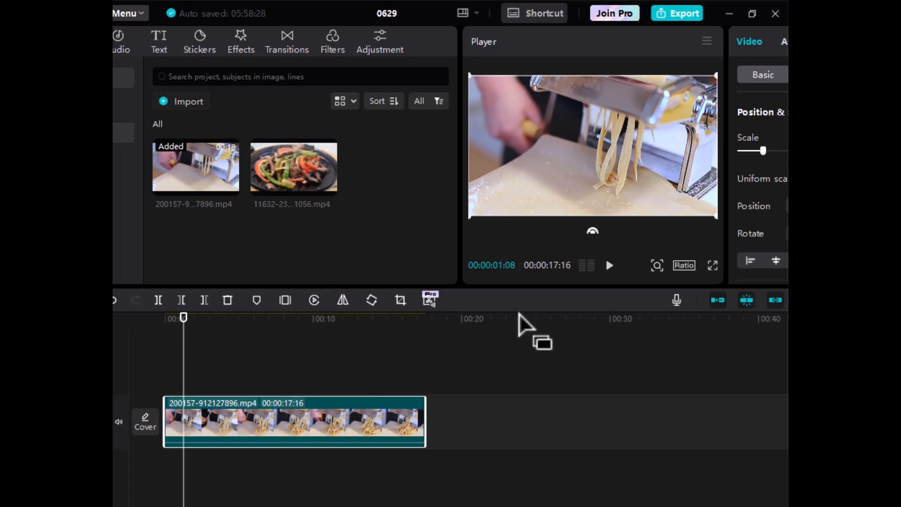
pyautogui.press('space')
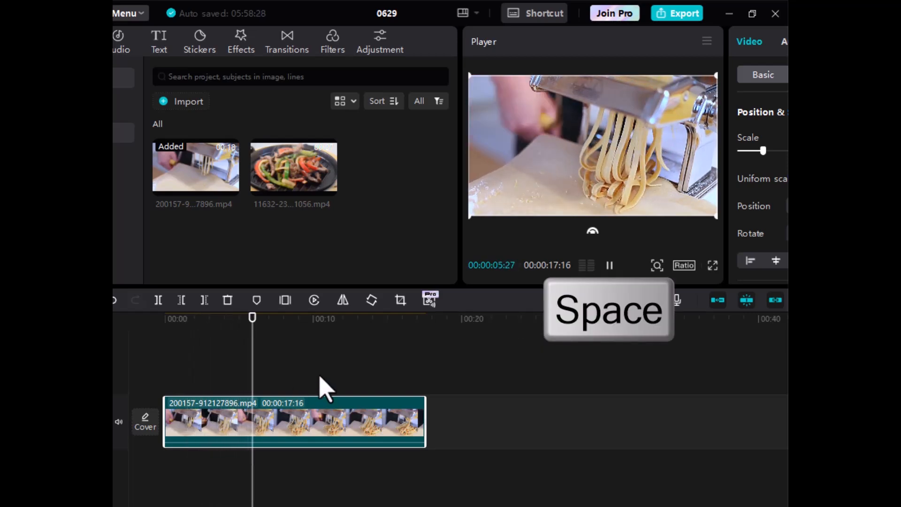
pyautogui.press('space')
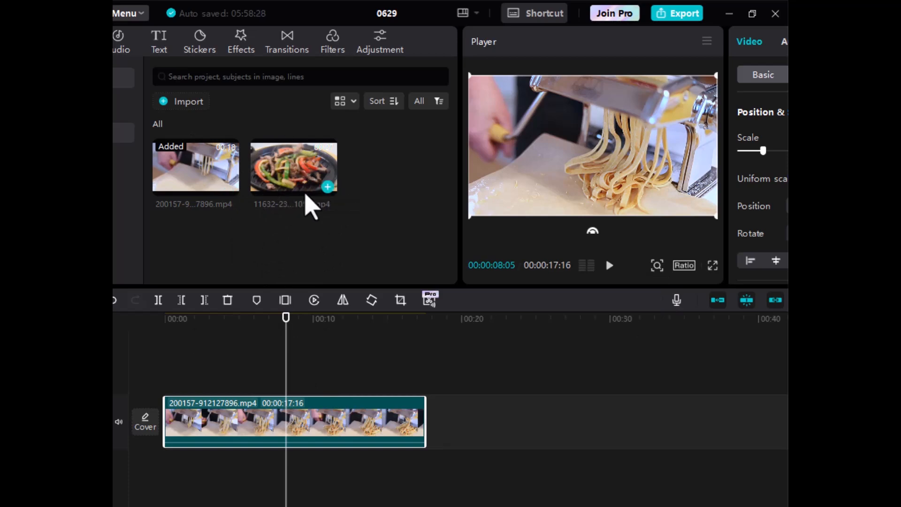
pyautogui.moveTo(325, 190); pyautogui.dragTo(248, 381)
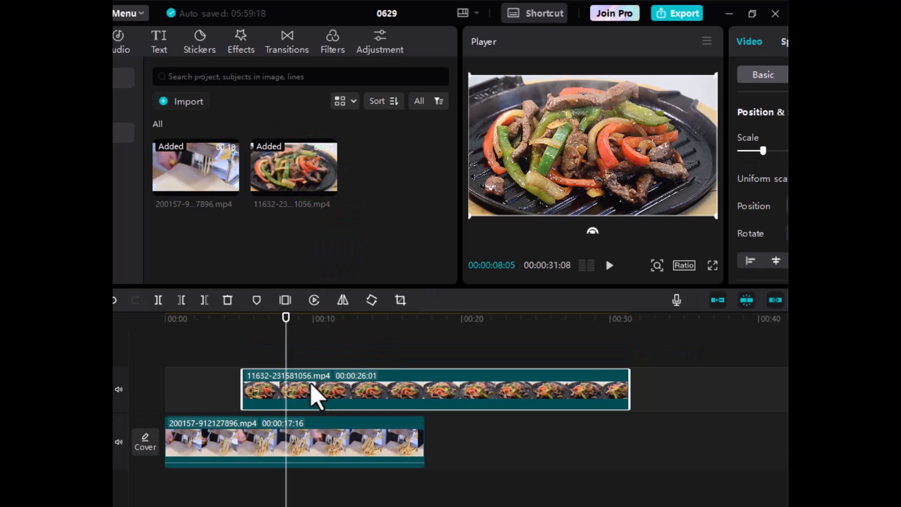
pyautogui.press('Delete')
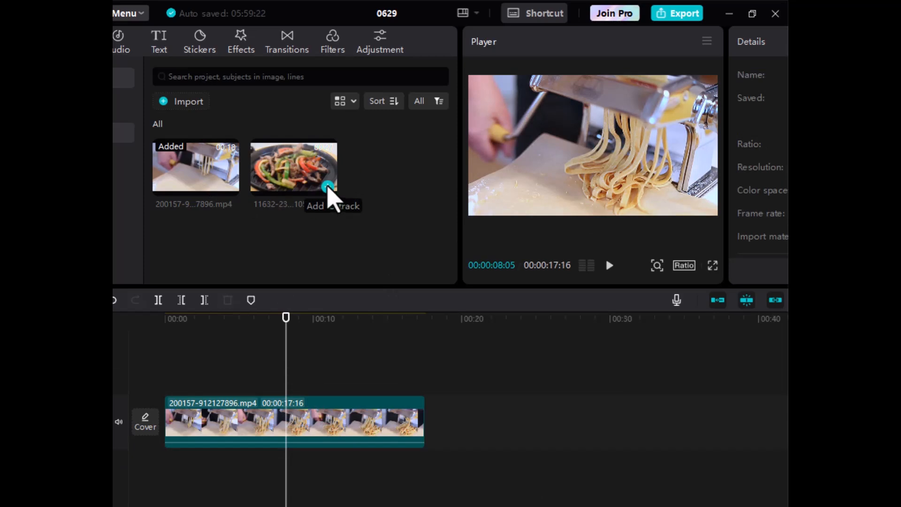
# Add fajita clip 11632-231581056.mp4 right after the pasta clip, totalling 00:00:43:17
pyautogui.click(328, 187)
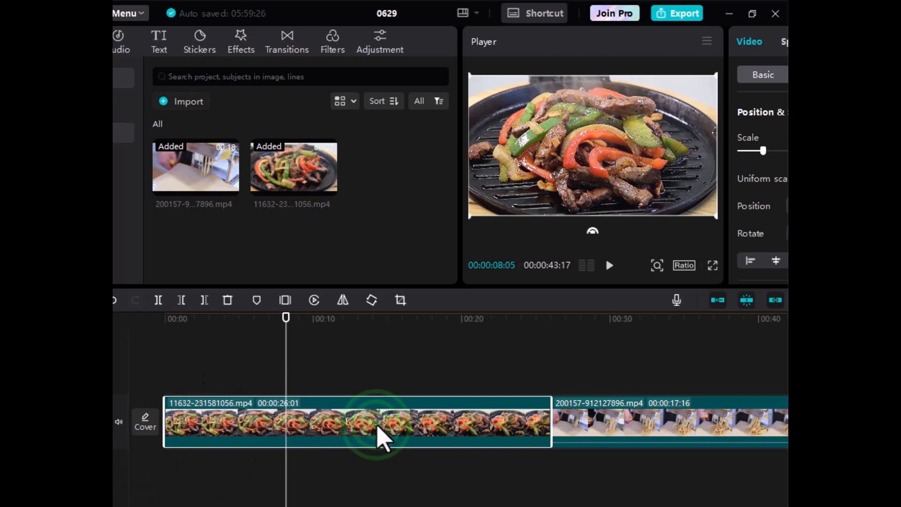
pyautogui.moveTo(379, 428); pyautogui.dragTo(473, 380)
pyautogui.moveTo(405, 389); pyautogui.dragTo(565, 438)
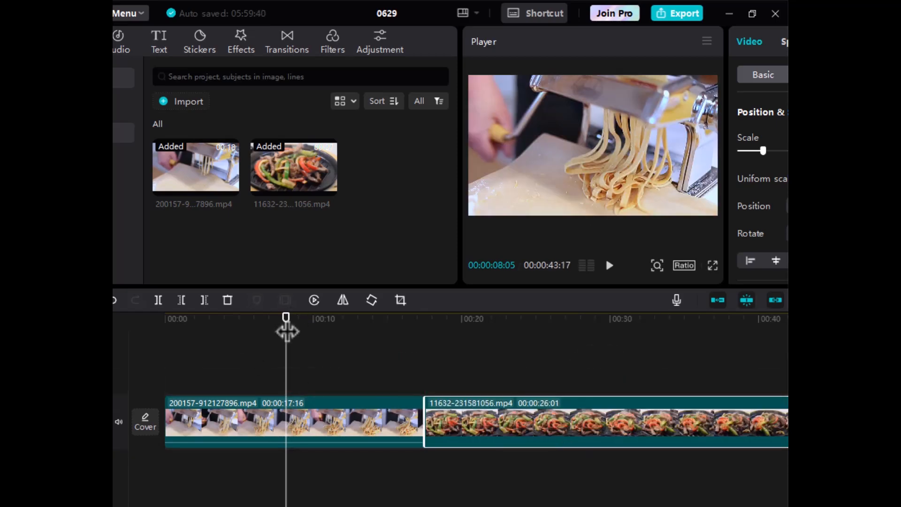
# Redock the loose timeline panel and move the playhead to about 00:15
pyautogui.moveTo(285, 316)
pyautogui.mouseDown()
pyautogui.moveTo(402, 352)
pyautogui.moveTo(358, 326)
pyautogui.moveTo(261, 322)
pyautogui.moveTo(279, 315)
pyautogui.mouseUp()
pyautogui.click(359, 357)
pyautogui.click(391, 328)
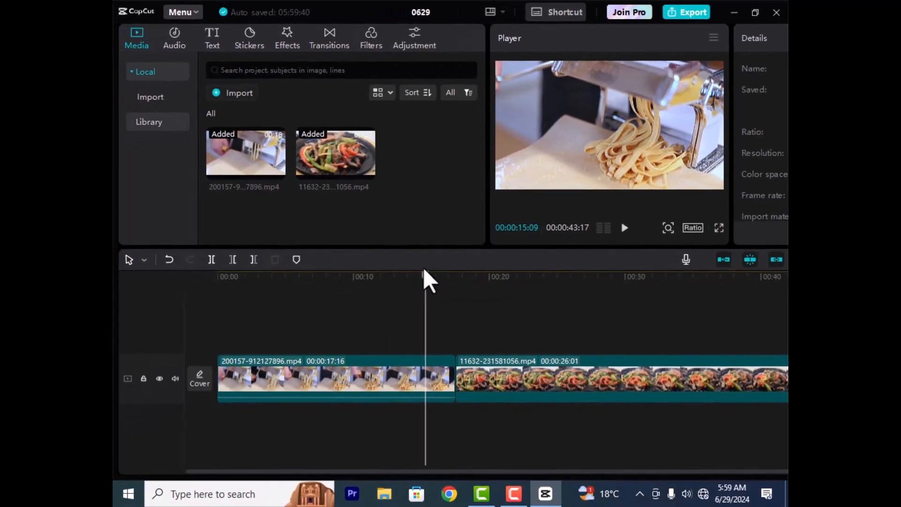
# Drag the fajita clip onto a new upper track near 00:01, overlapping the pasta clip
pyautogui.moveTo(426, 290)
pyautogui.mouseDown()
pyautogui.moveTo(489, 316)
pyautogui.moveTo(429, 305)
pyautogui.mouseUp()
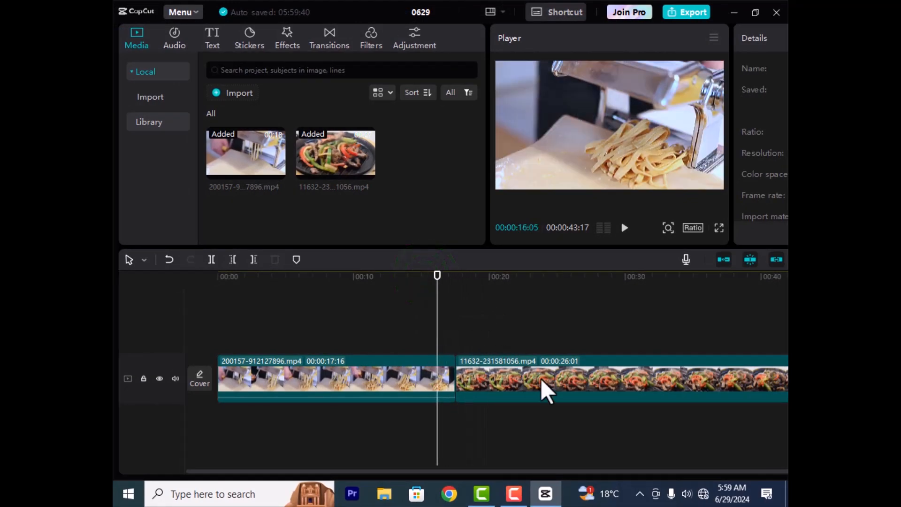
pyautogui.moveTo(542, 381); pyautogui.dragTo(338, 342)
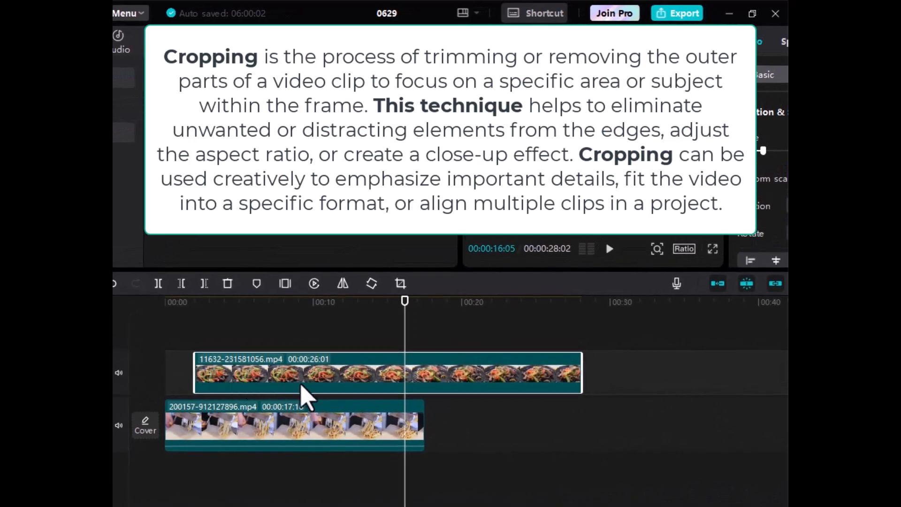
pyautogui.click(344, 387)
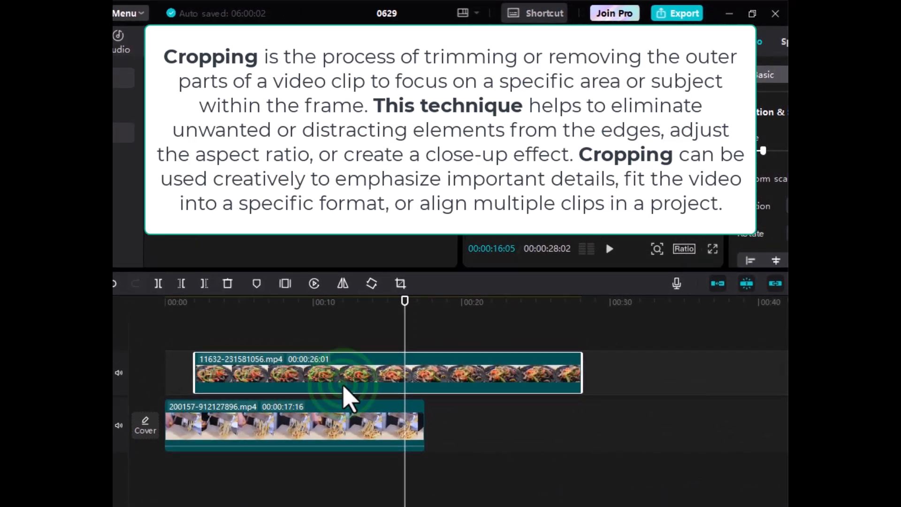
pyautogui.press('space')
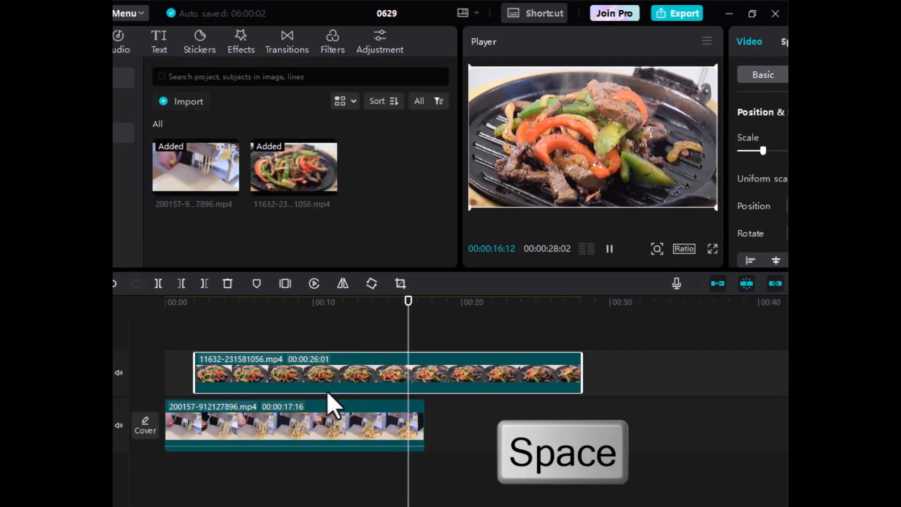
pyautogui.click(604, 256)
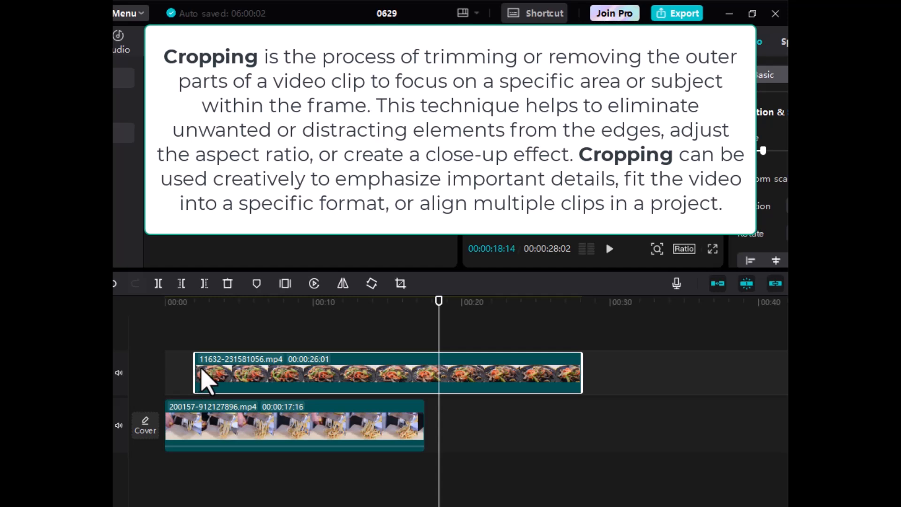
# Trim both ends of the fajita overlay to a short section, then play it from 05:13
pyautogui.moveTo(195, 368)
pyautogui.mouseDown()
pyautogui.moveTo(440, 407)
pyautogui.moveTo(397, 400)
pyautogui.mouseUp()
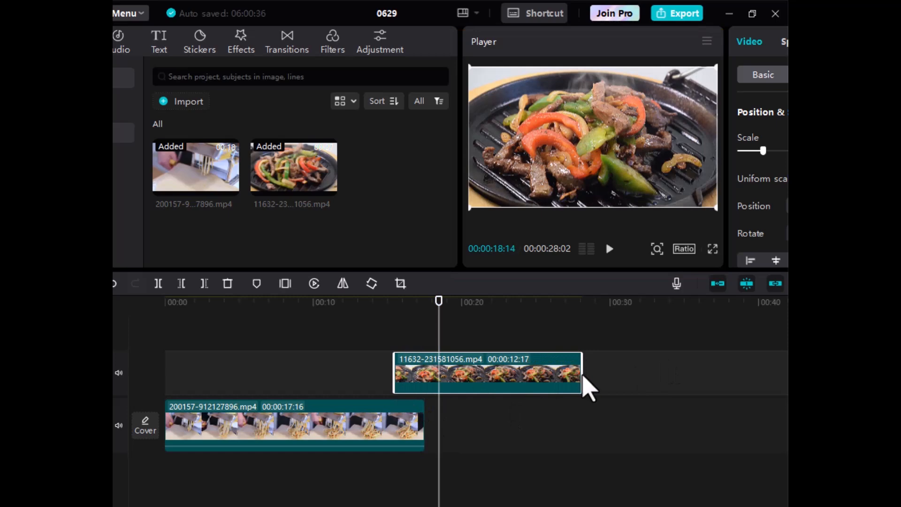
pyautogui.moveTo(582, 380); pyautogui.dragTo(306, 377)
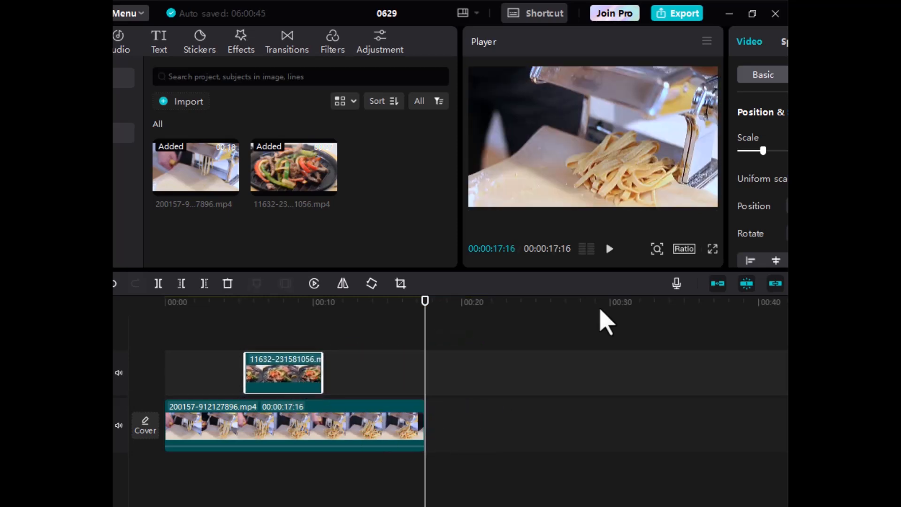
pyautogui.moveTo(428, 311); pyautogui.dragTo(244, 315)
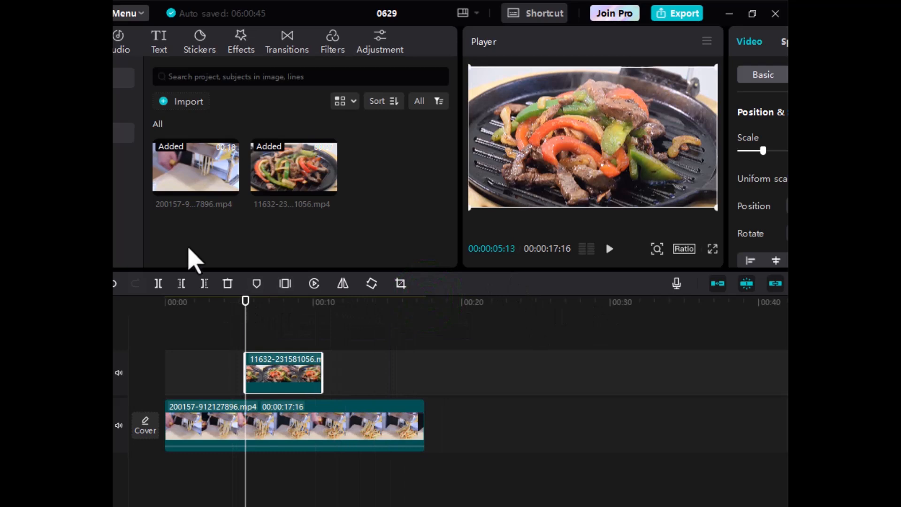
pyautogui.press('space')
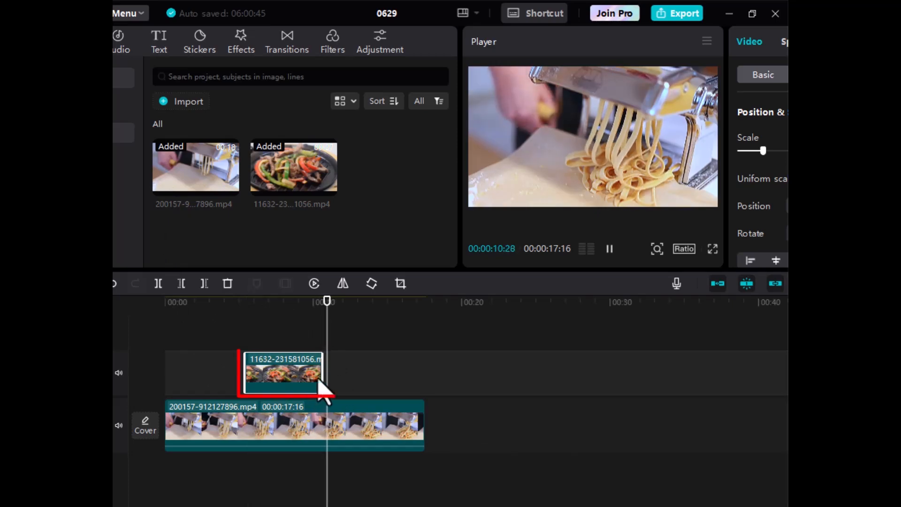
pyautogui.press('space')
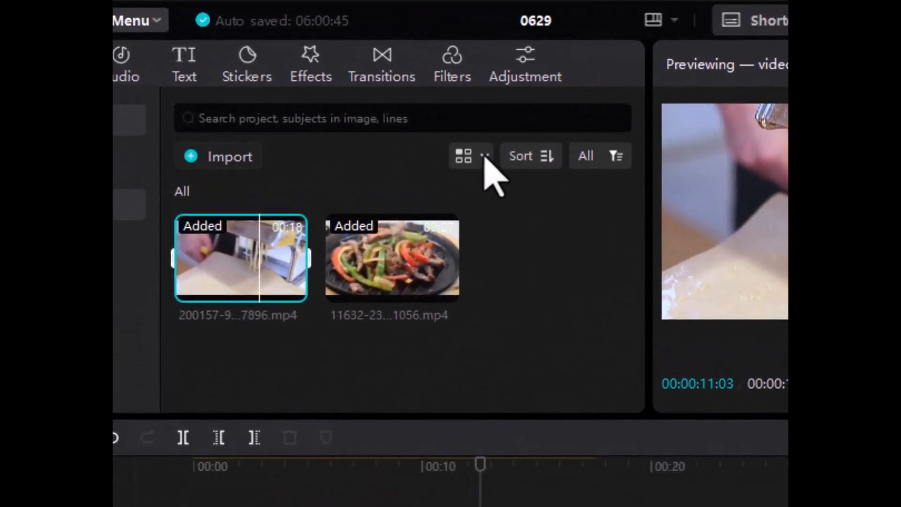
# Switch the media panel to List view and preview the pasta clip from about 7 seconds
pyautogui.click(484, 157)
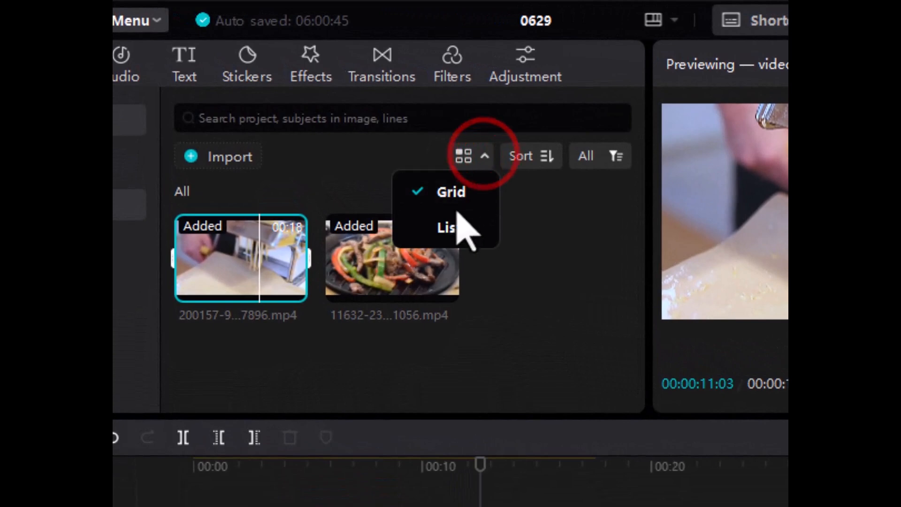
pyautogui.click(450, 228)
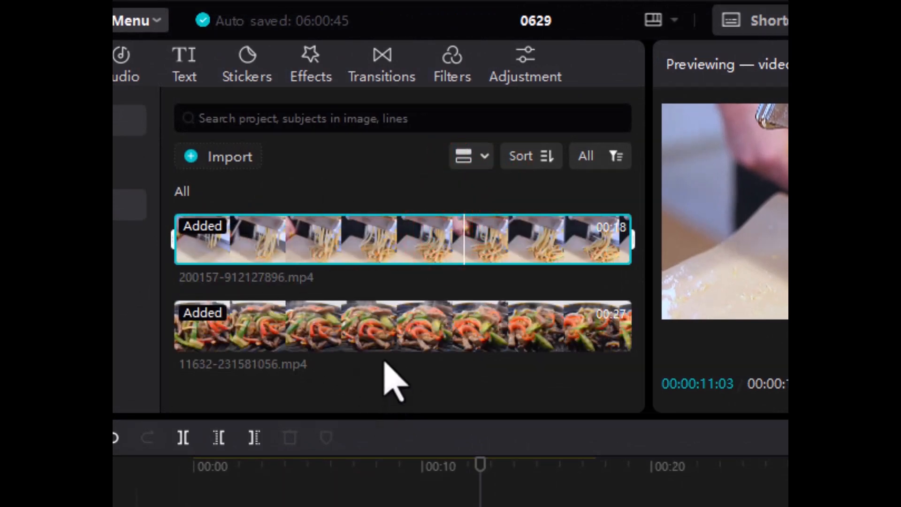
pyautogui.moveTo(386, 251)
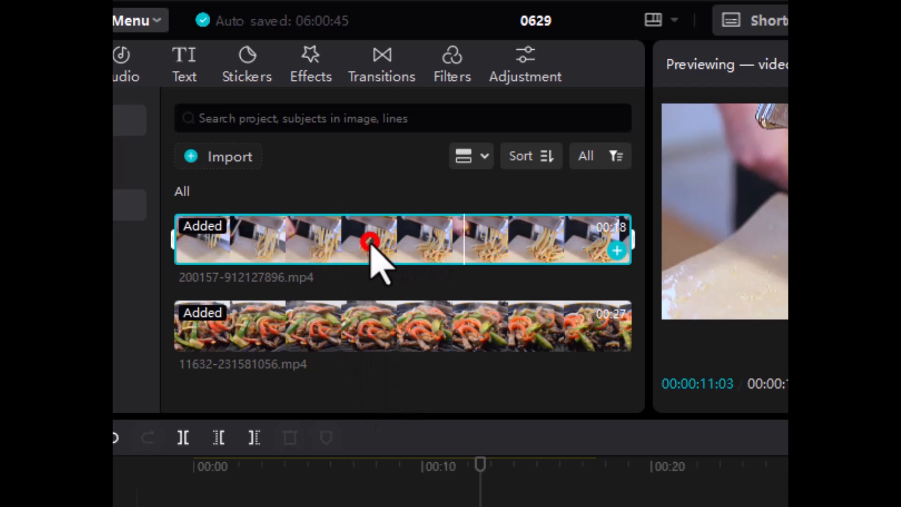
pyautogui.click(371, 242)
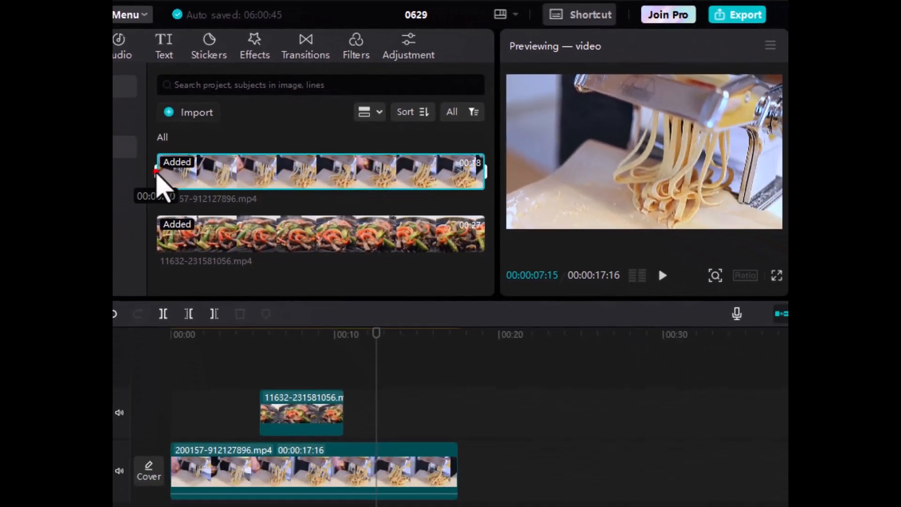
# Mark a short range of the pasta clip and drop it on the overlay track after the fajita clip
pyautogui.click(174, 239)
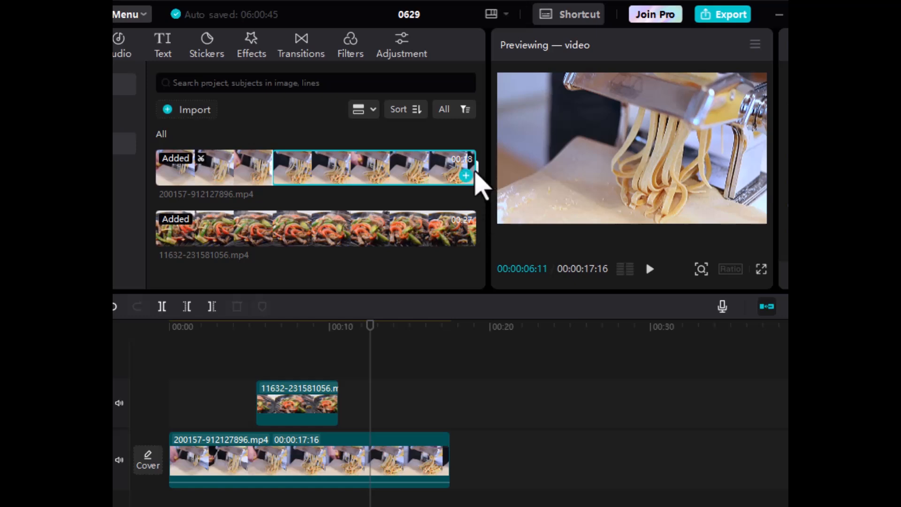
pyautogui.moveTo(477, 172); pyautogui.dragTo(350, 162)
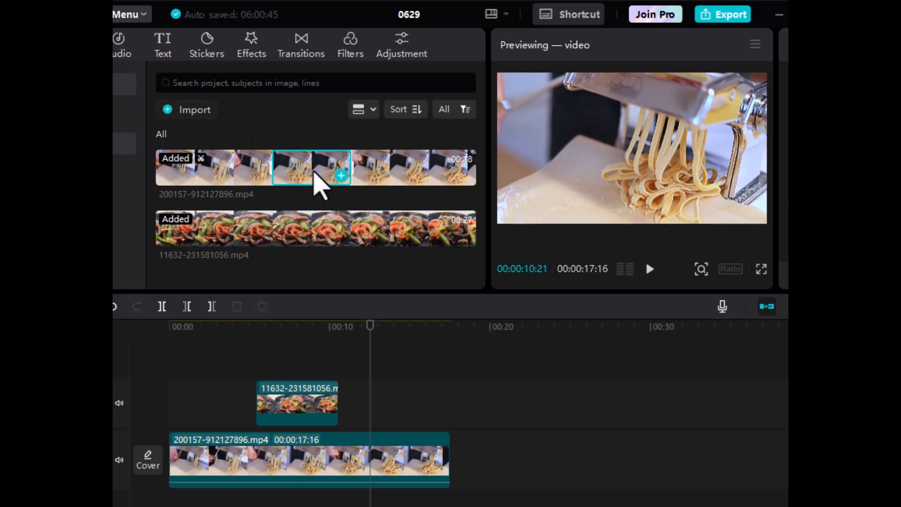
pyautogui.moveTo(313, 174); pyautogui.dragTo(408, 406)
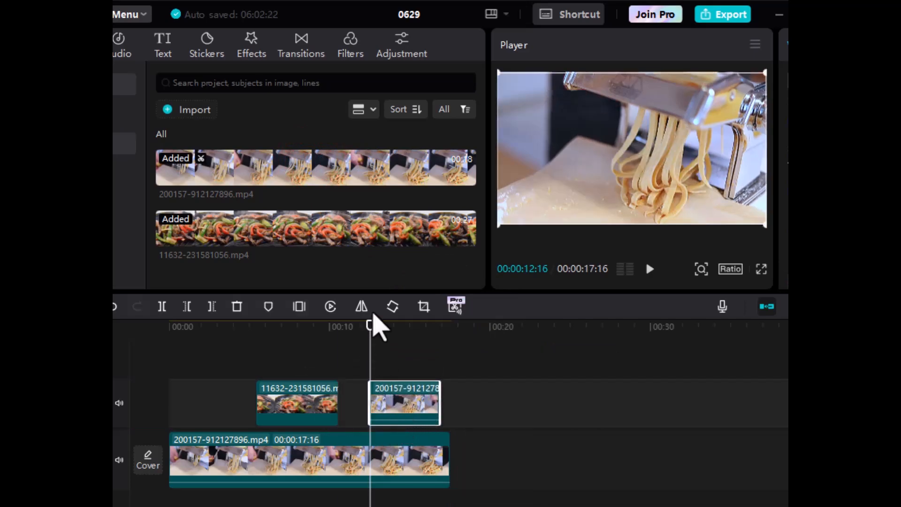
pyautogui.press('space')
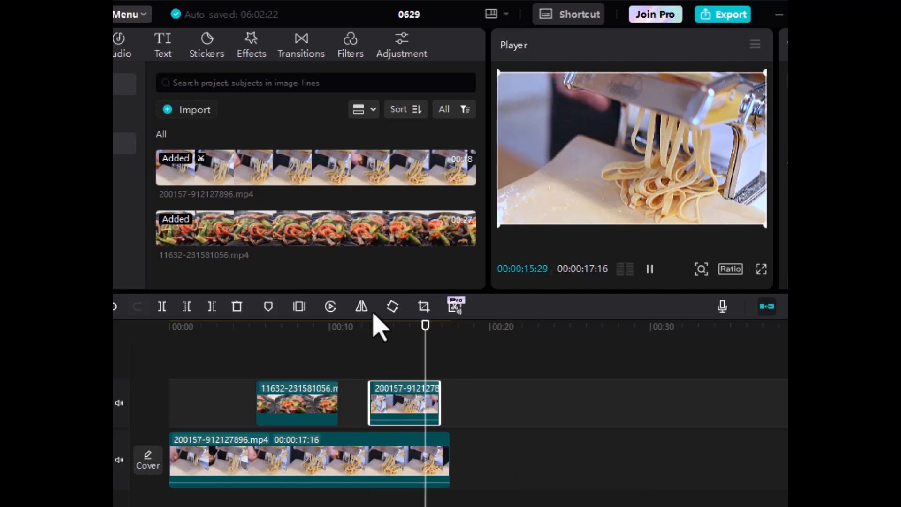
pyautogui.press('space')
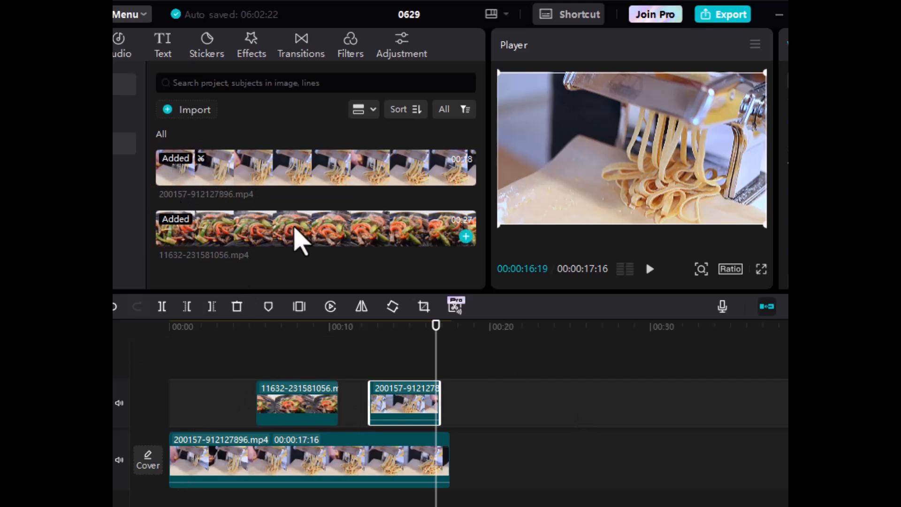
pyautogui.click(261, 162)
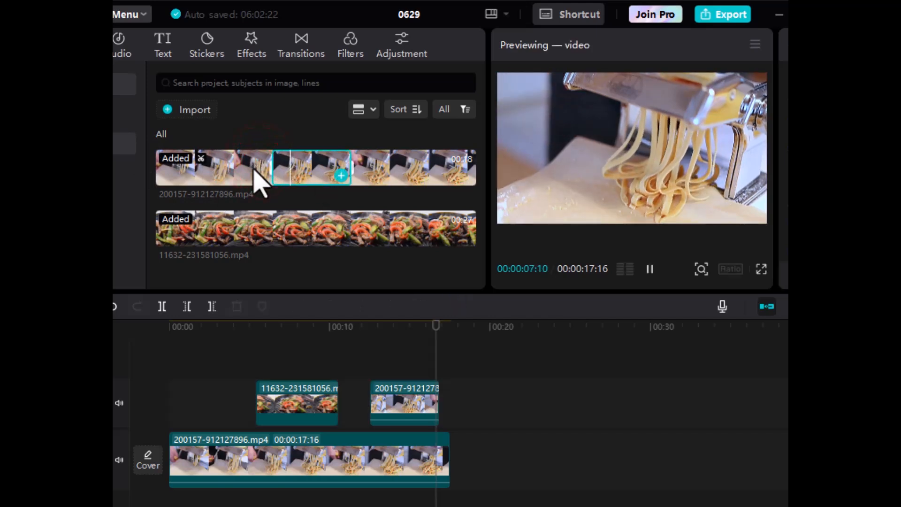
pyautogui.click(254, 167)
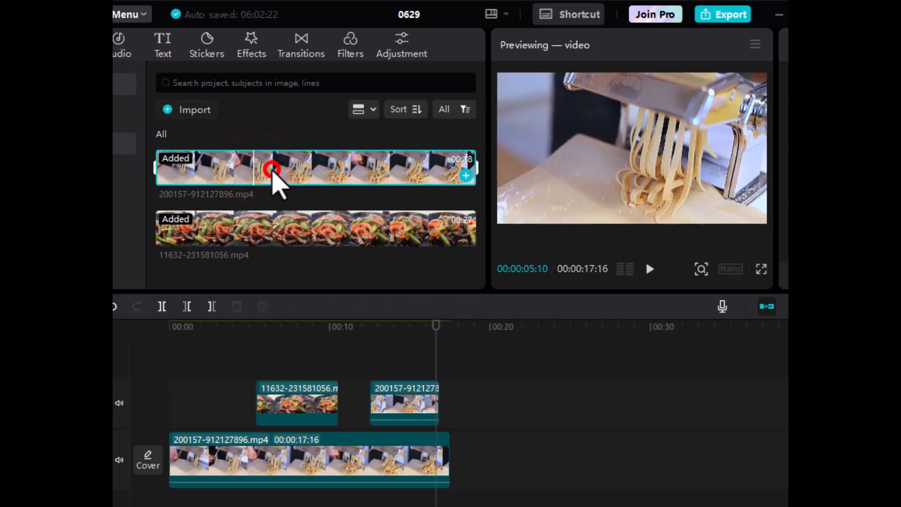
pyautogui.click(271, 168)
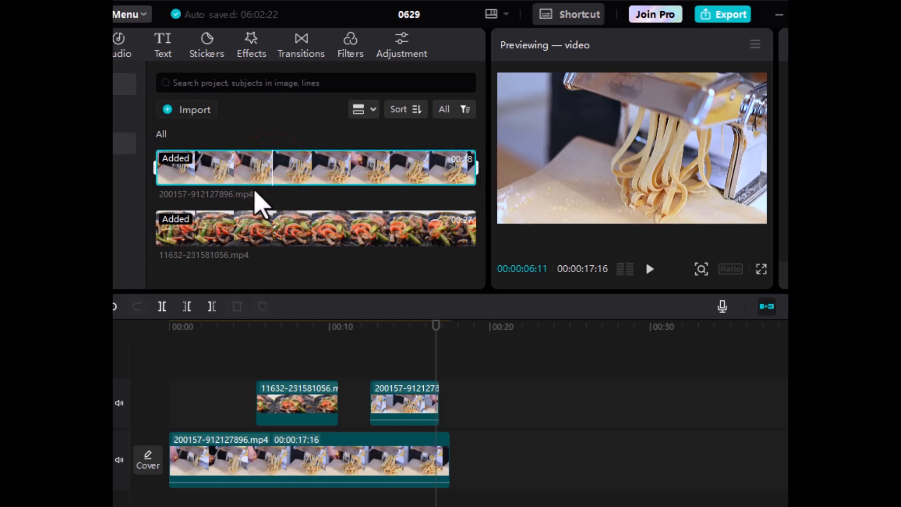
pyautogui.click(396, 420)
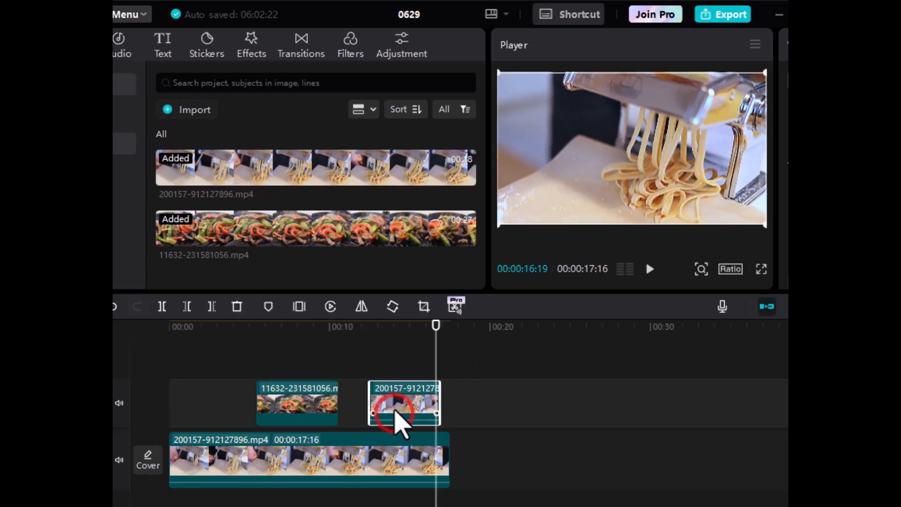